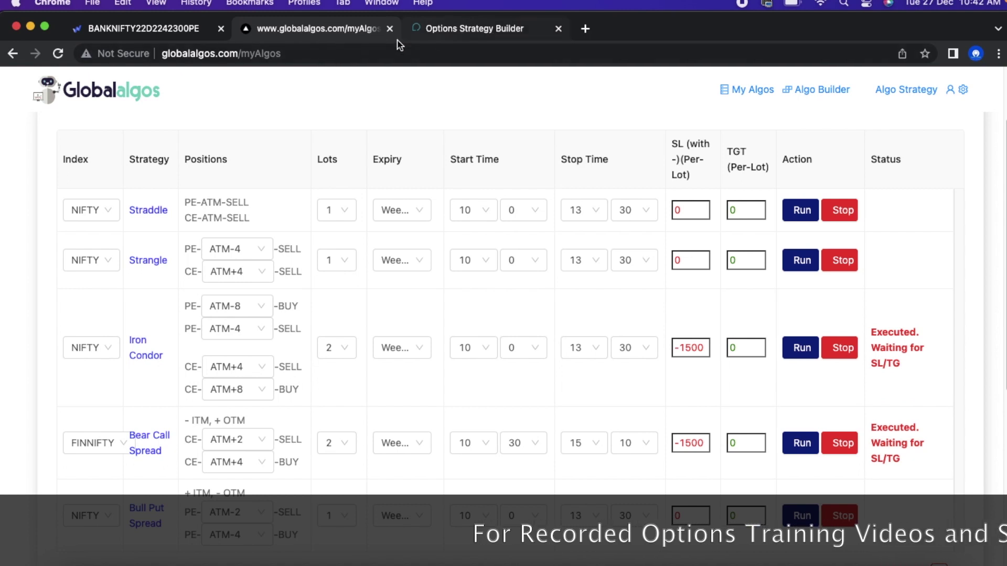
Show the Fyers live positions with the FINNIFTY 19100CE buy and 19000CE sell legs.
click(160, 32)
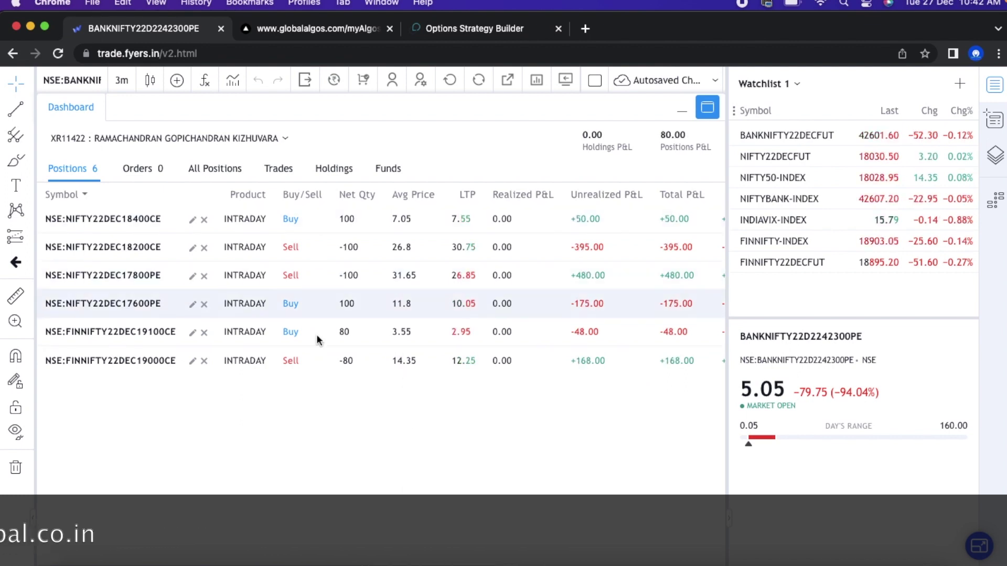
Add a FINNIFTY 19000CE sell leg and a 19100CE buy leg, then view the payoff chart.
click(489, 35)
scroll(378, 293, up, 3)
scroll(378, 292, down, 3)
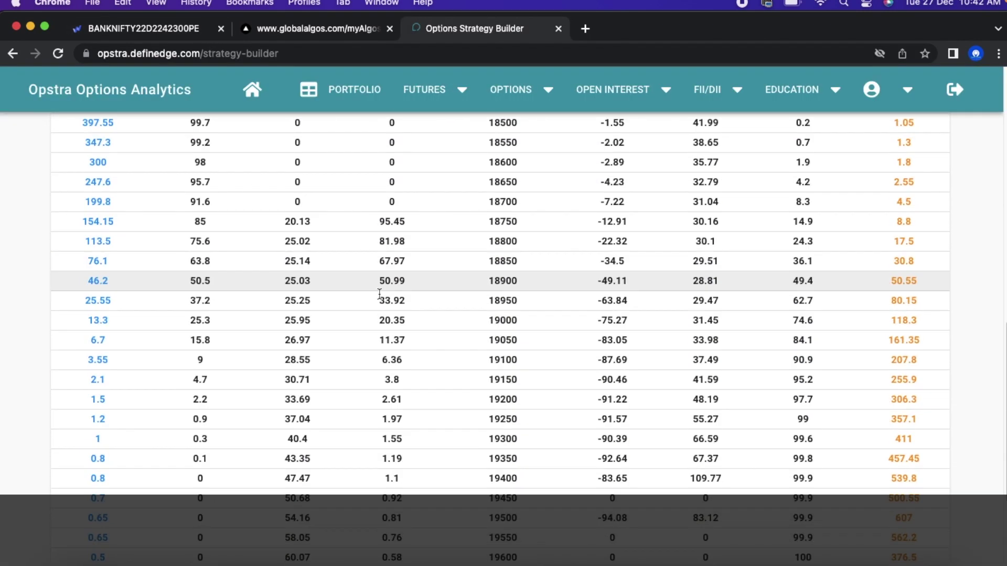
scroll(378, 294, down, 5)
scroll(379, 295, up, 2)
scroll(379, 295, up, 10)
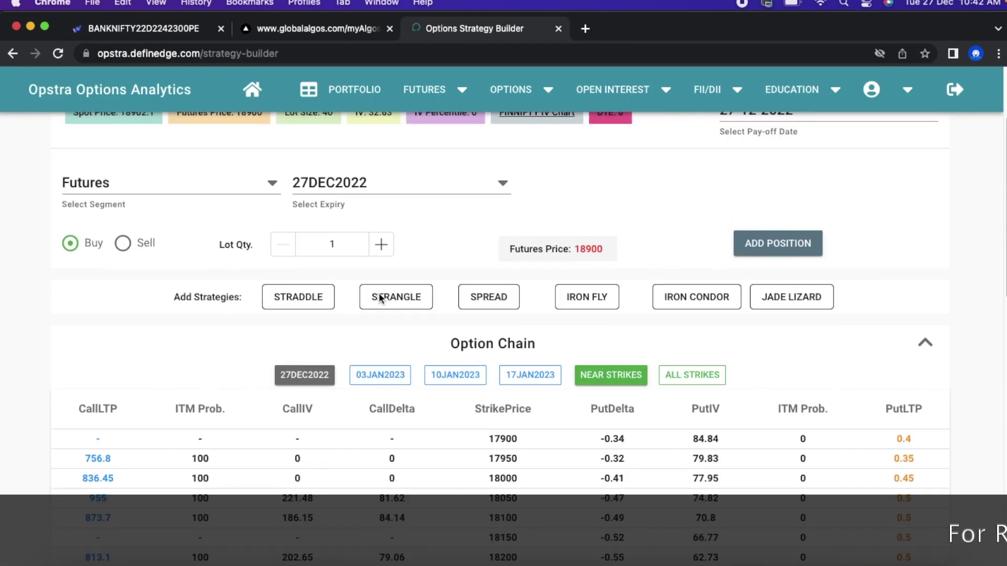
scroll(378, 297, up, 2)
scroll(465, 363, down, 6)
scroll(464, 363, down, 4)
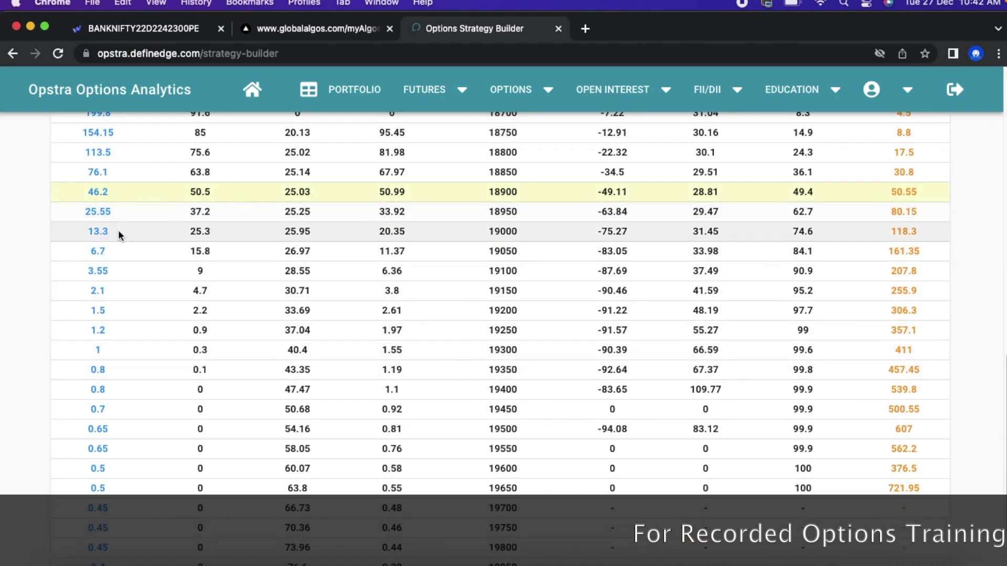
click(152, 232)
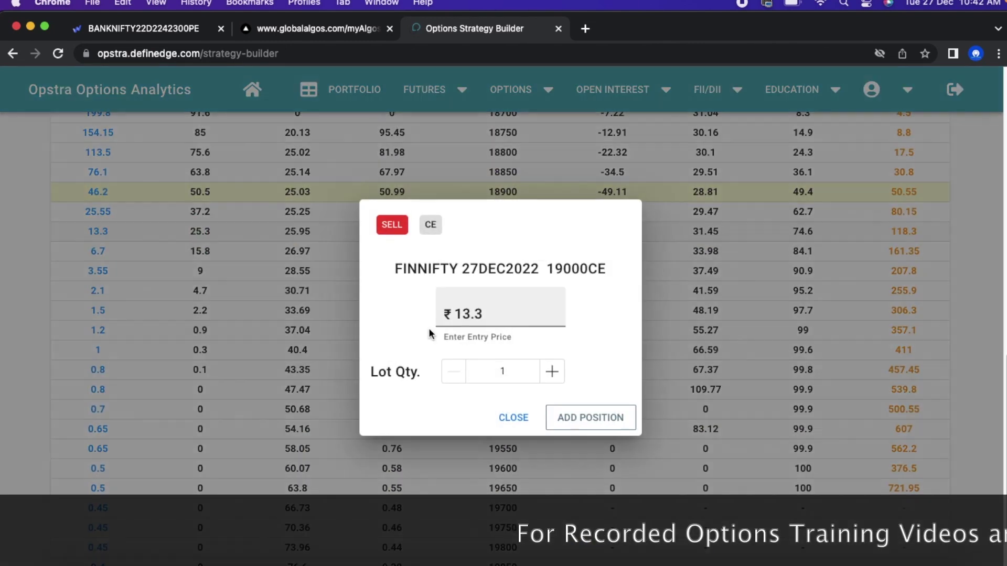
click(591, 418)
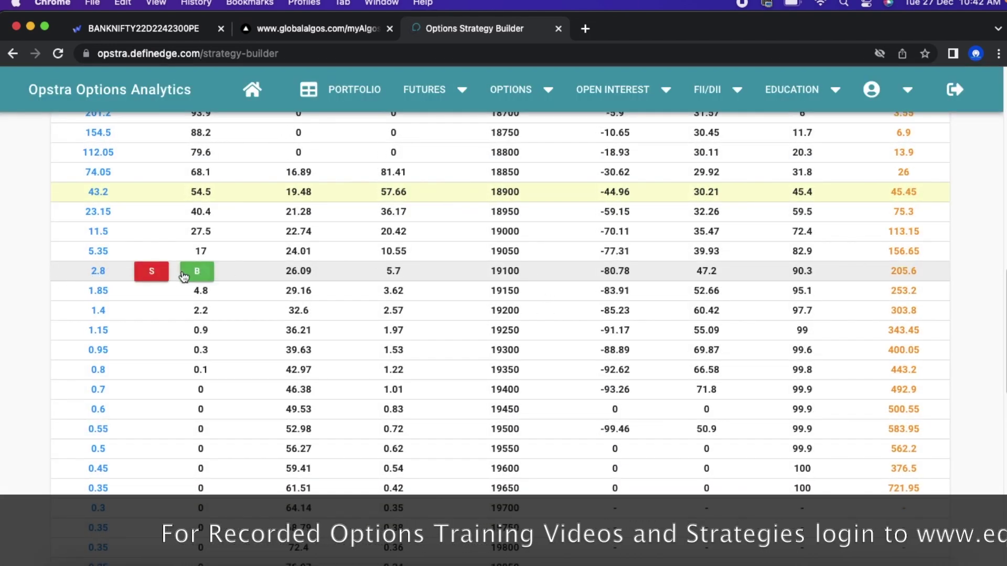
click(195, 272)
click(598, 430)
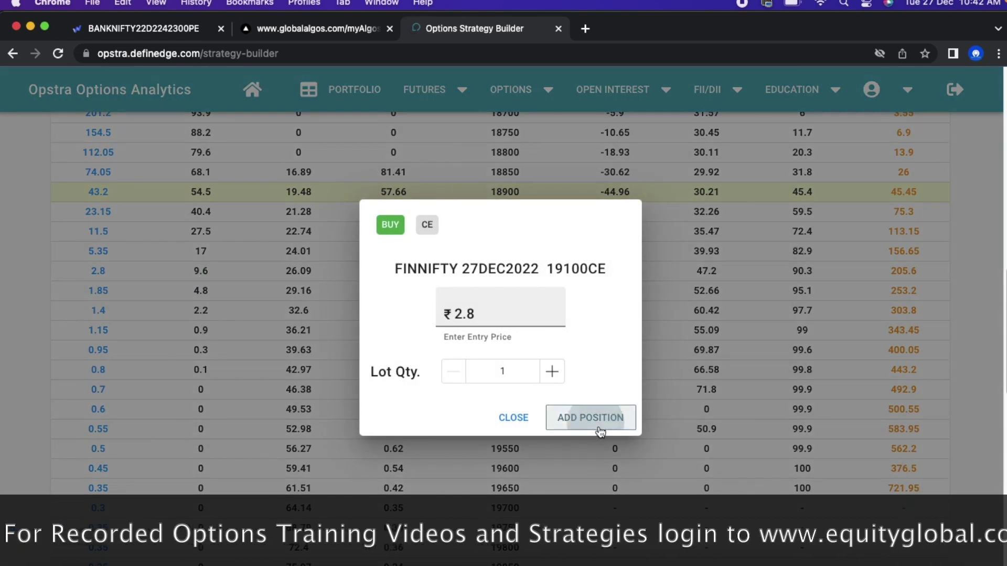
key(Escape)
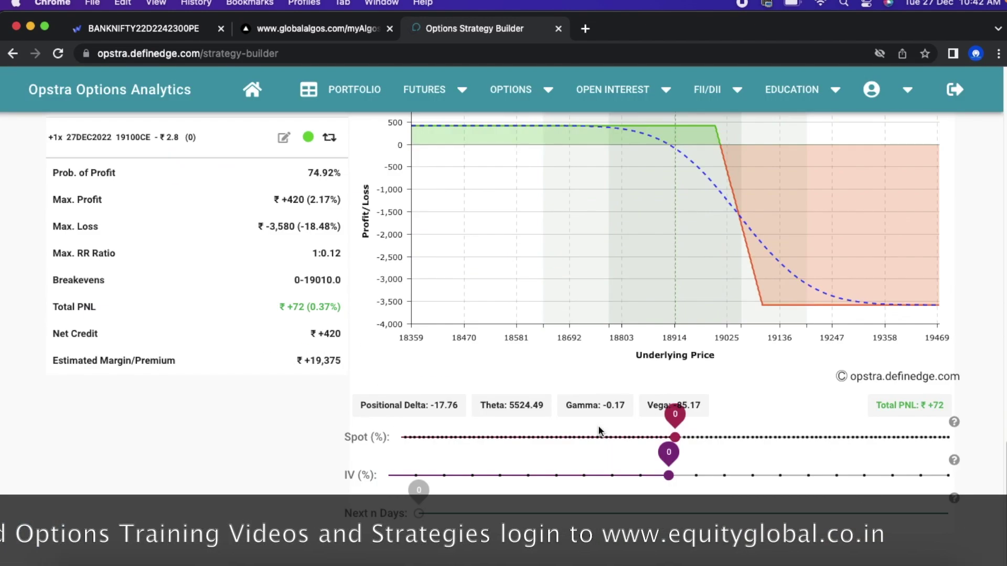
scroll(598, 429, up, 5)
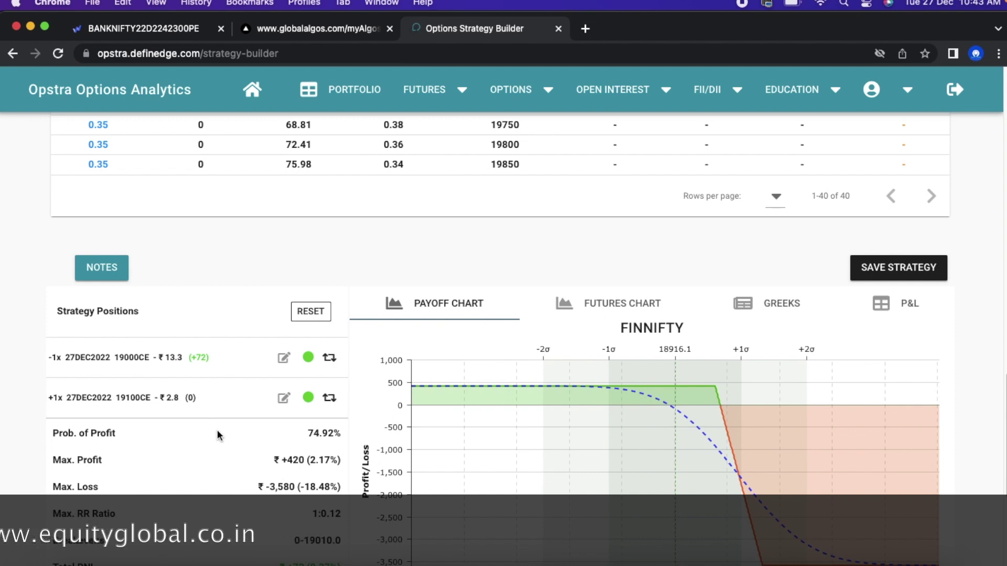
scroll(217, 429, down, 1)
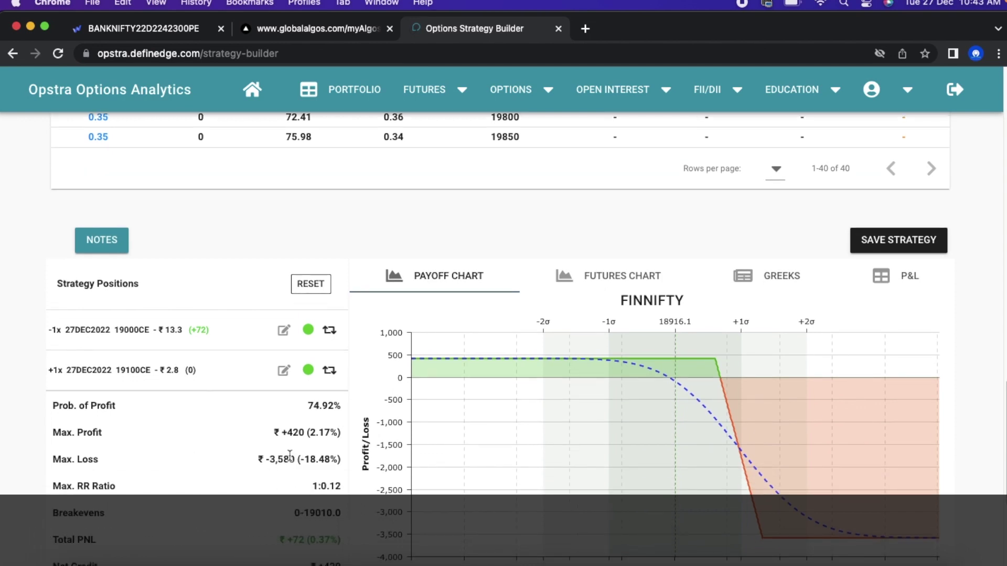
scroll(290, 456, down, 1)
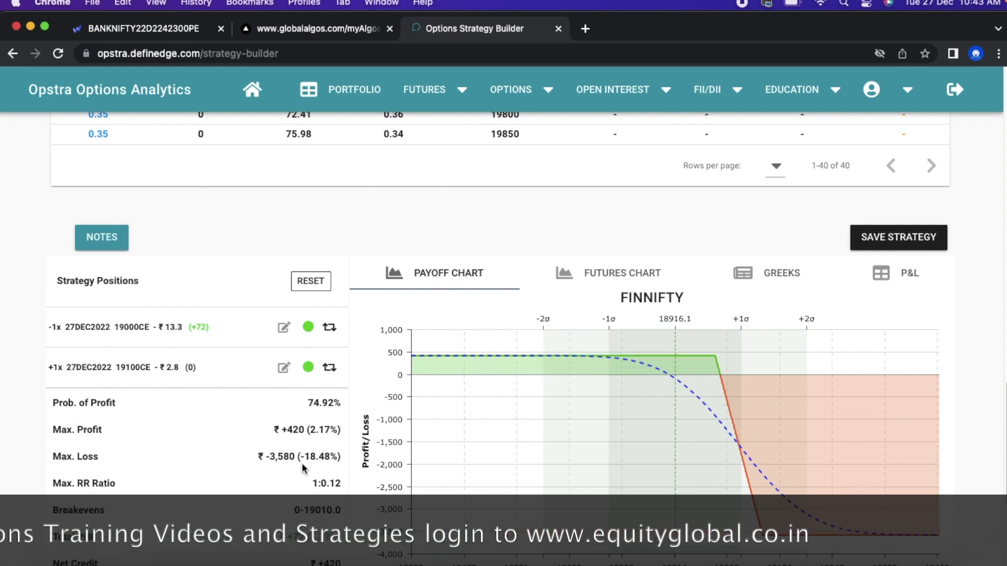
scroll(380, 405, down, 2)
scroll(380, 405, down, 1)
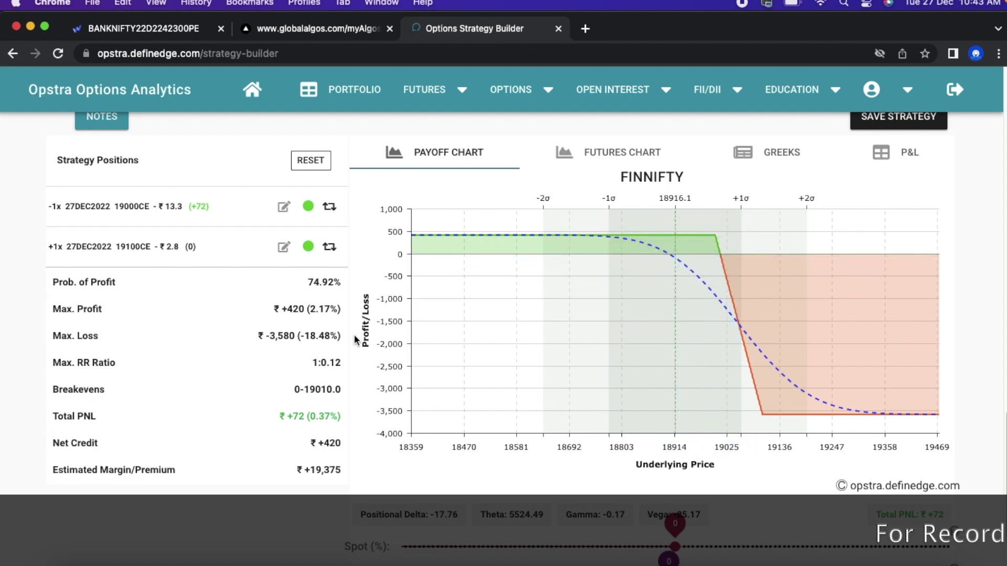
scroll(271, 307, down, 1)
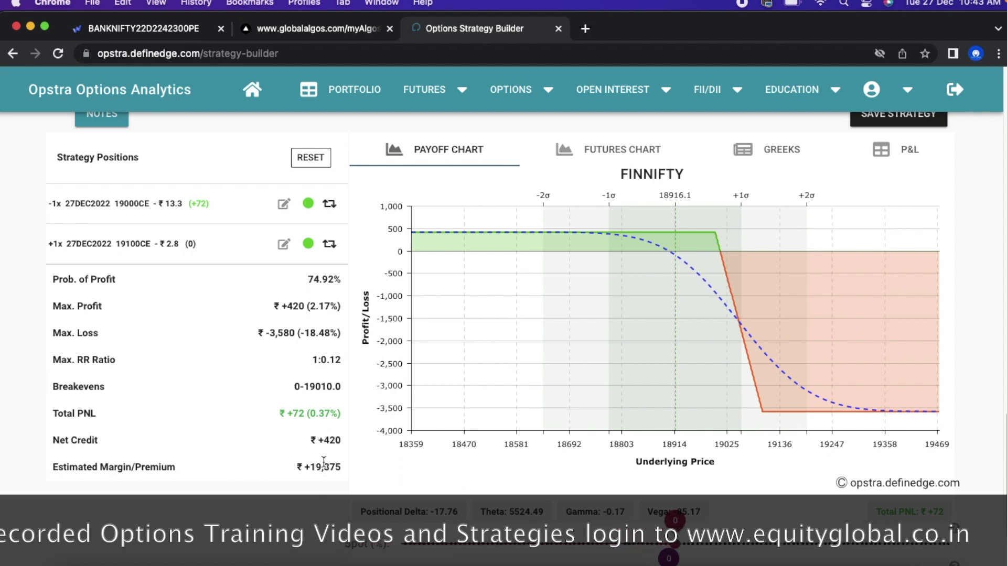
scroll(353, 402, down, 1)
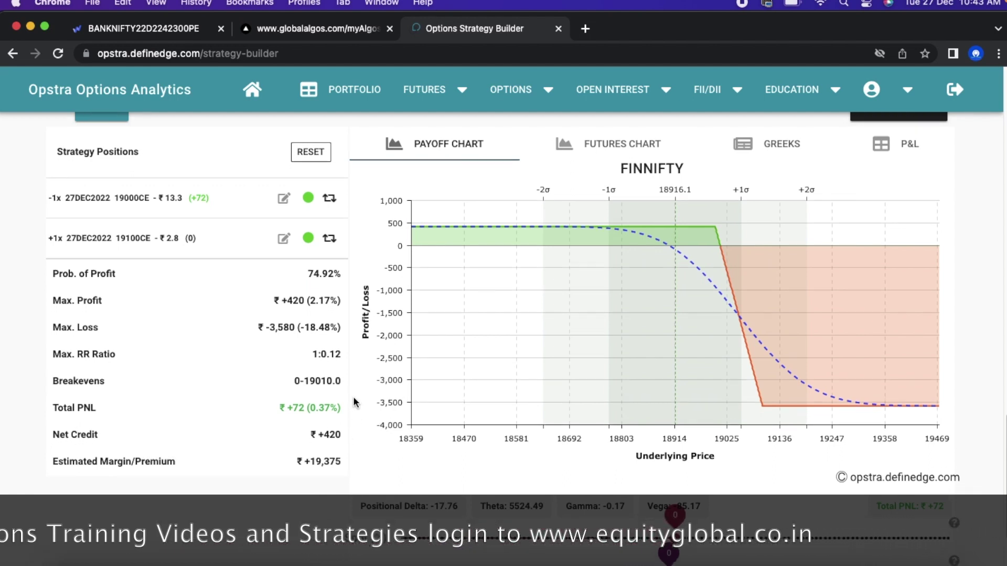
scroll(353, 403, up, 1)
scroll(351, 402, up, 2)
scroll(349, 403, up, 3)
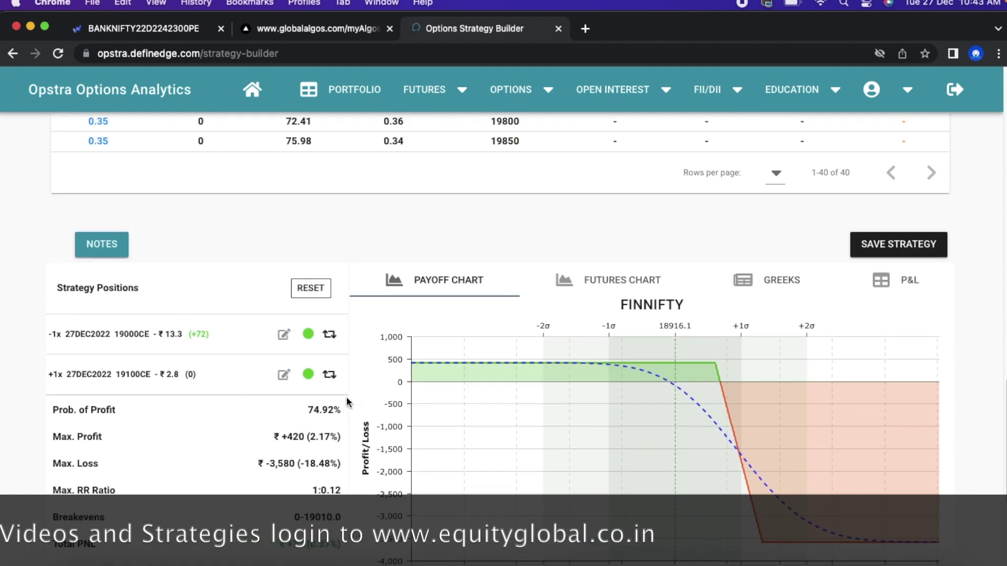
Return to the Fyers live positions after reviewing the ₹+420 / ₹-3,580 payoff.
click(144, 32)
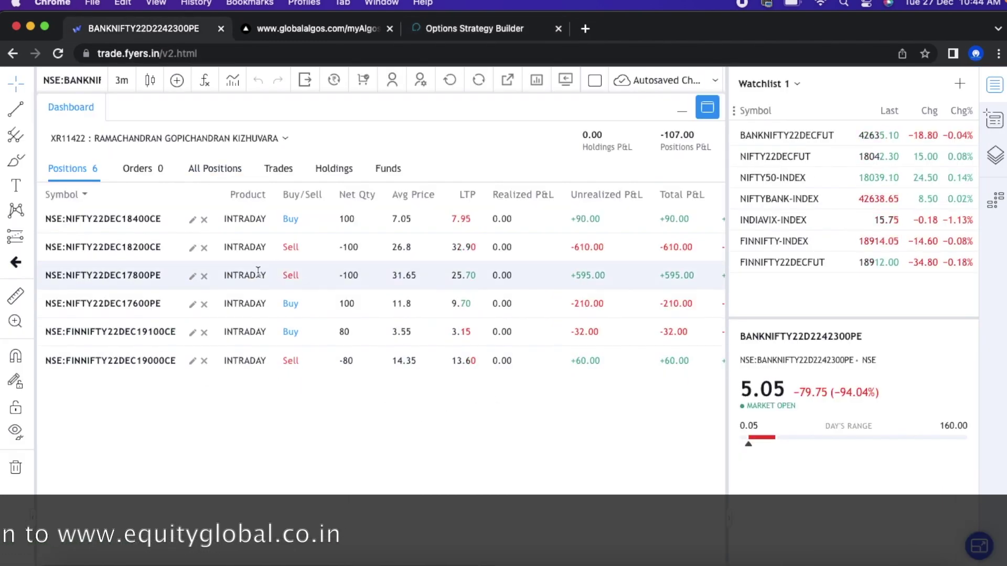
Return to the My Algos list showing the executed FINNIFTY Bear Call Spread.
click(299, 32)
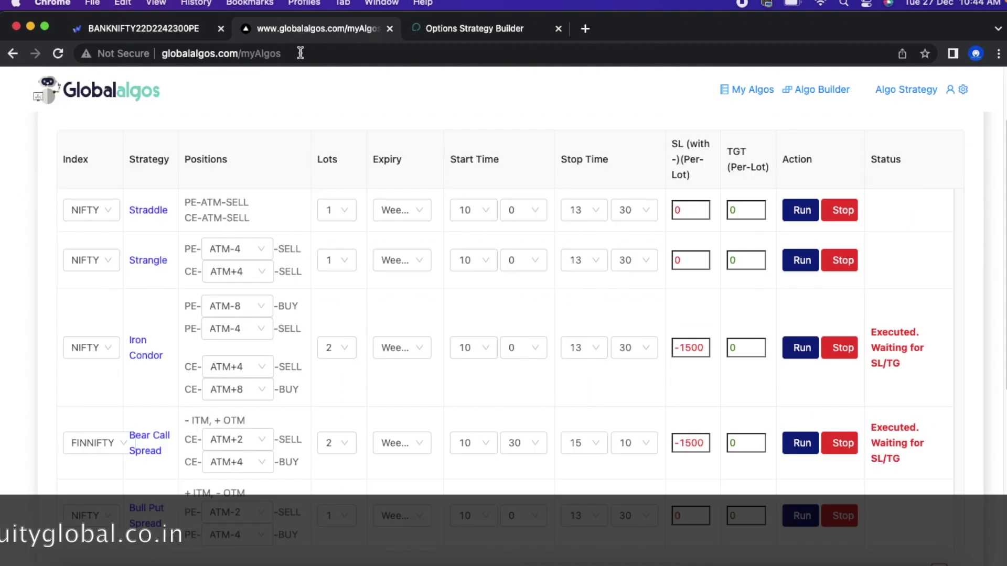